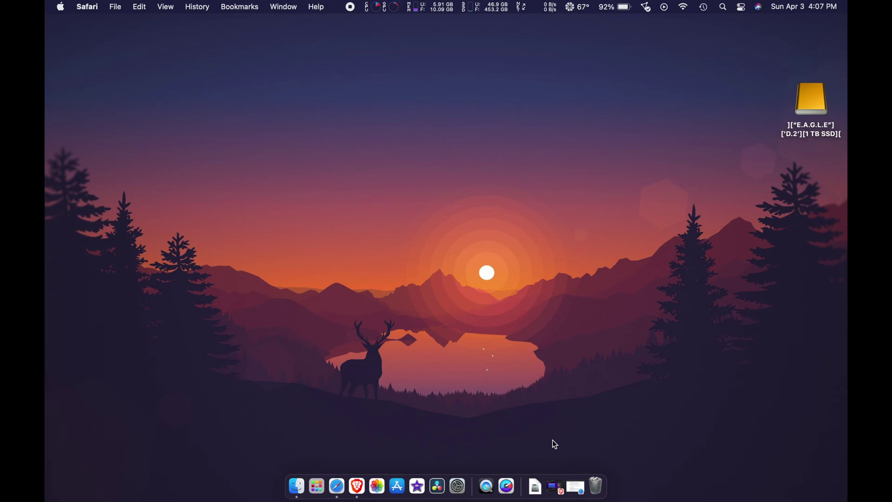
Restore the minimized Apple Support page and scroll to 'Use Safari to download macOS on your Mac'
{"action": "left_click", "coordinate": [580, 491]}
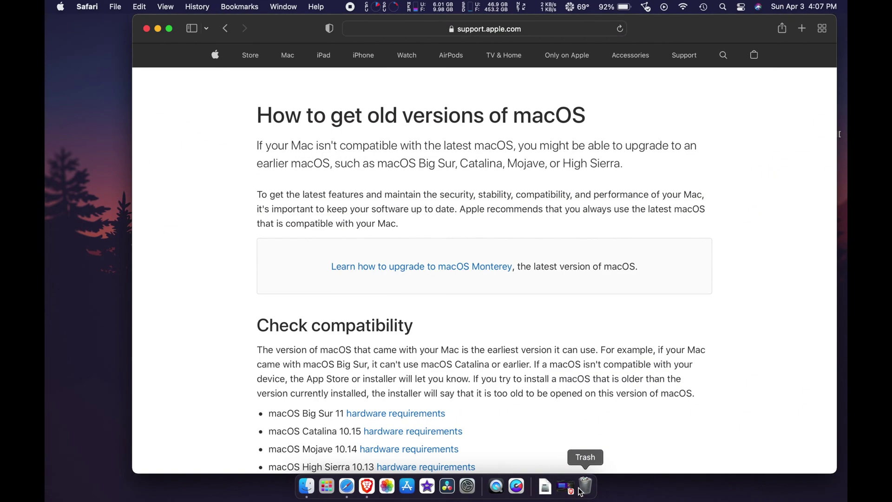
{"action": "scroll", "coordinate": [443, 330], "scroll_direction": "down", "scroll_amount": 10}
{"action": "scroll", "coordinate": [444, 327], "scroll_direction": "down", "scroll_amount": 10}
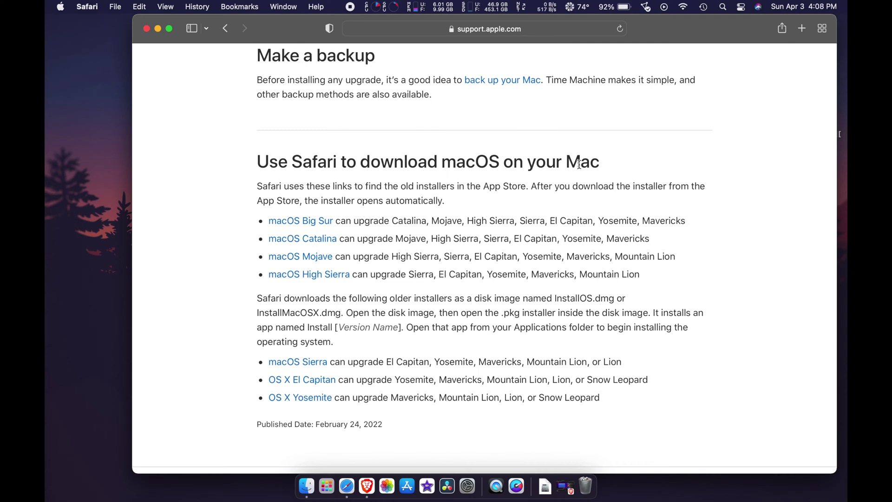
Follow the macOS Big Sur link and confirm downloading the Big Sur installer
{"action": "left_click", "coordinate": [300, 222]}
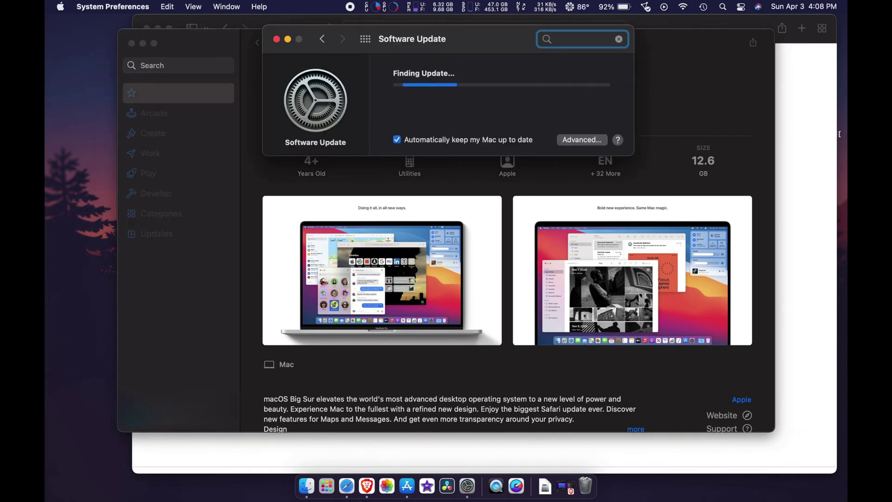
{"action": "left_click", "coordinate": [478, 160]}
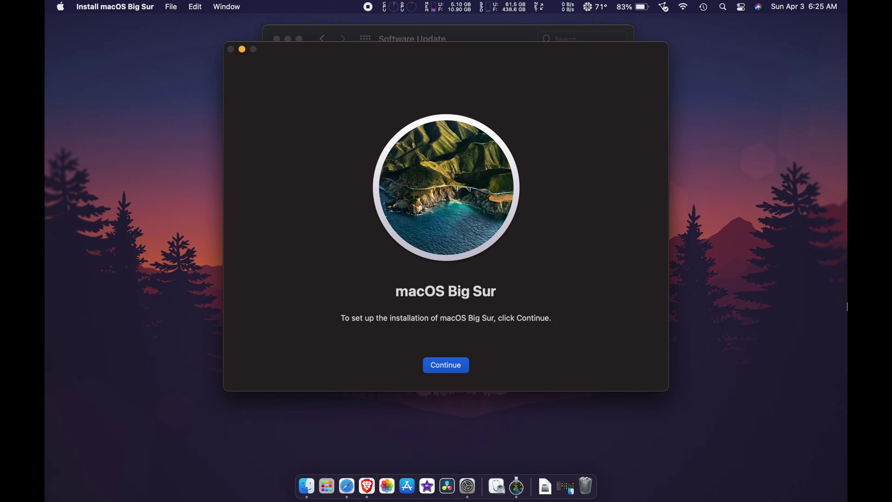
Quit the Big Sur installer from the Dock and close the Software Update window
{"action": "right_click", "coordinate": [517, 486]}
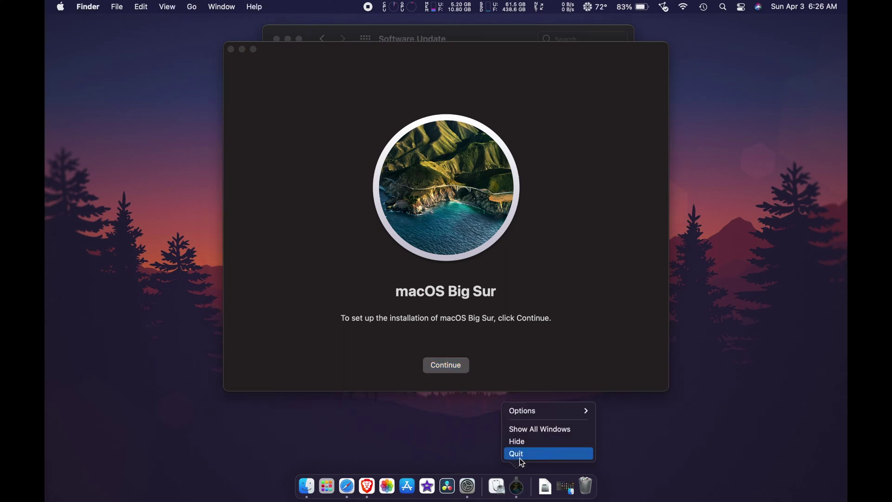
{"action": "left_click", "coordinate": [520, 459]}
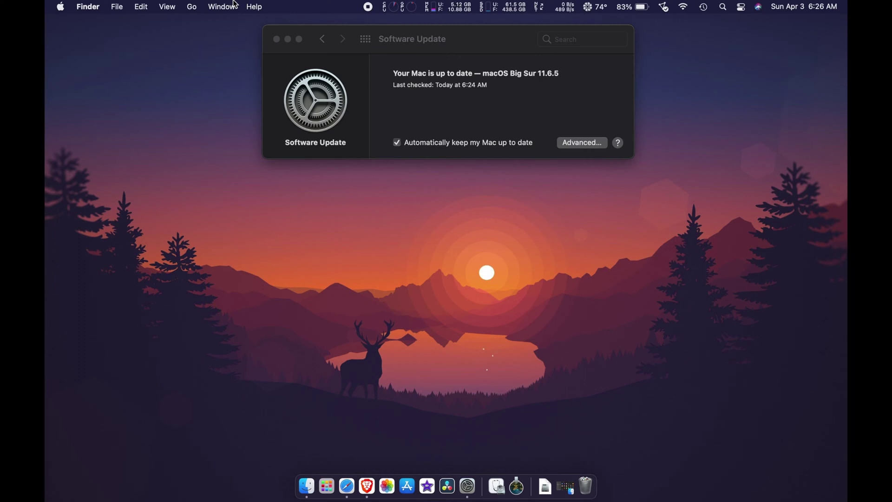
{"action": "left_click", "coordinate": [276, 39]}
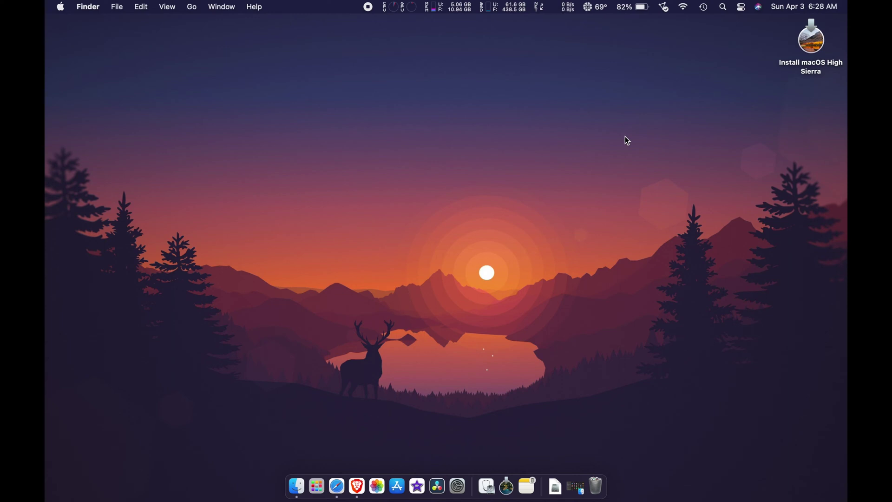
Launch Disk Utility through Spotlight and start erasing the Samsung Type-C Media drive
{"action": "left_click", "coordinate": [724, 7]}
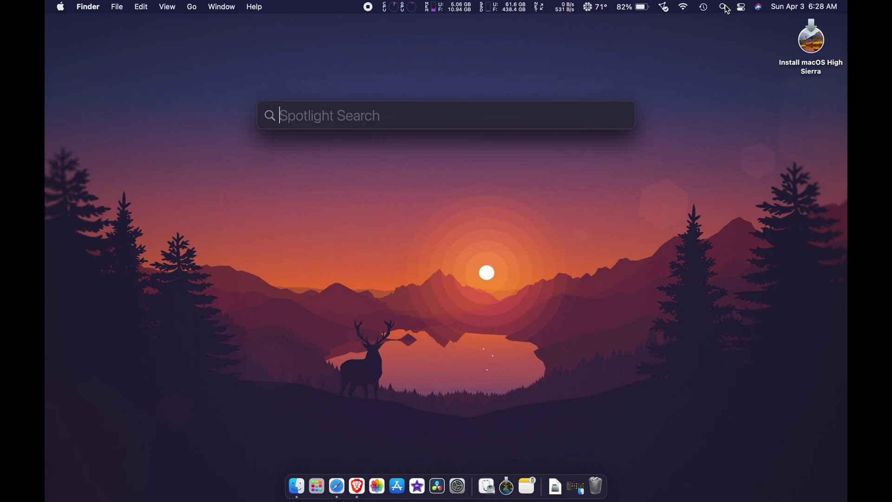
{"action": "type", "text": "disk"}
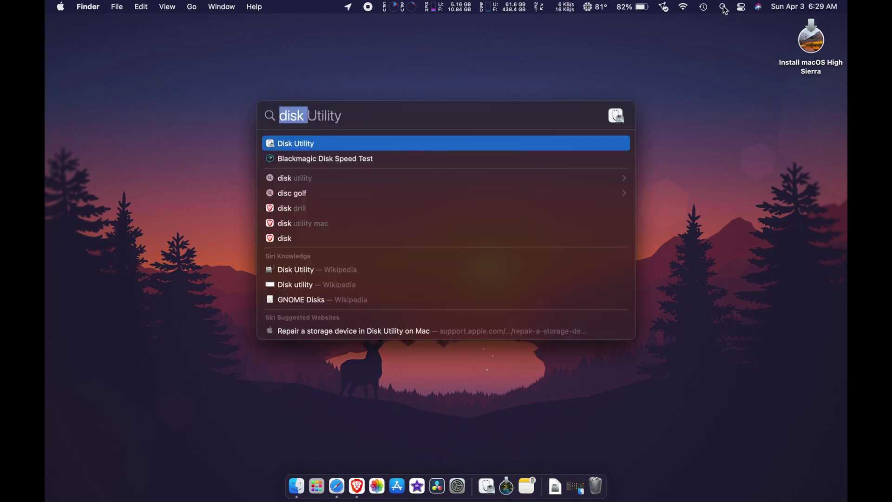
{"action": "key", "text": "Return"}
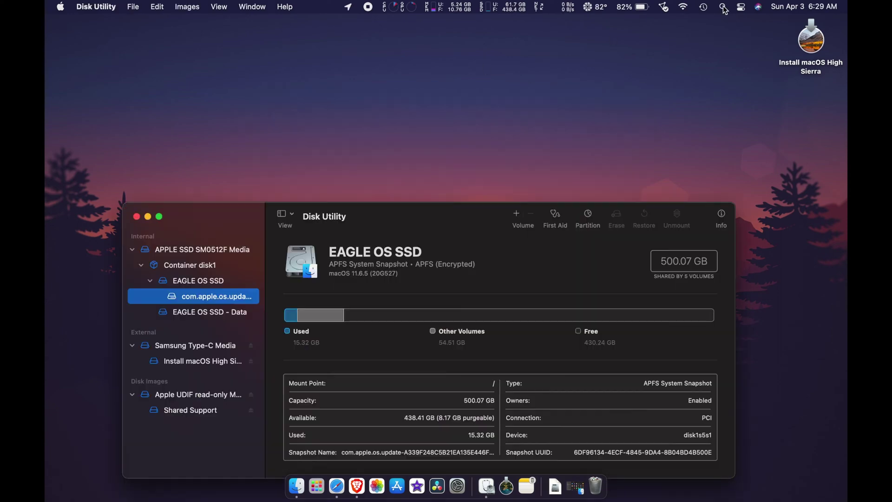
{"action": "left_click", "coordinate": [221, 347]}
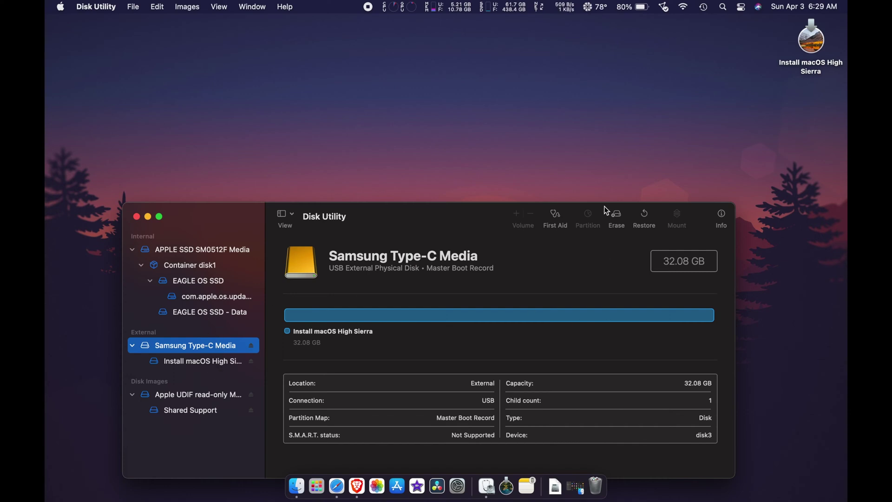
{"action": "left_click", "coordinate": [620, 219]}
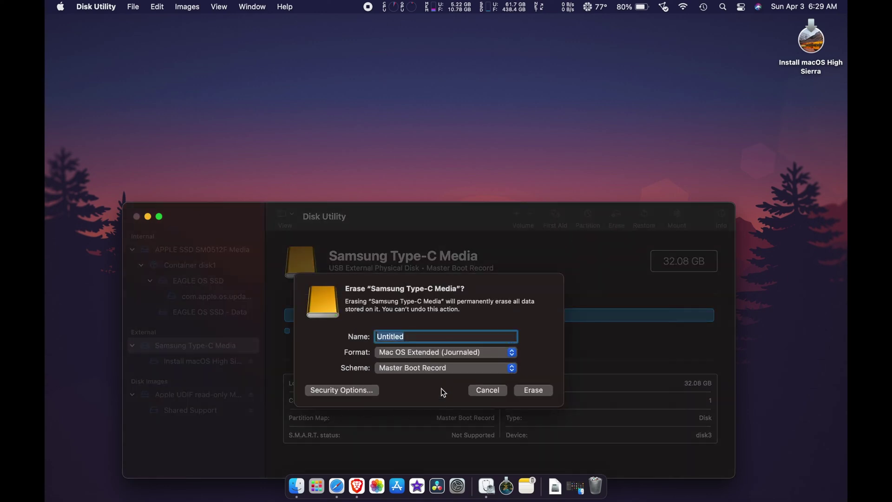
Erase the drive as Mac OS Extended (Journaled) named USB, then open Applications in Finder
{"action": "left_click", "coordinate": [427, 336]}
{"action": "key", "text": "BackSpace"}
{"action": "key", "text": "BackSpace"}
{"action": "key", "text": "BackSpace"}
{"action": "key", "text": "BackSpace"}
{"action": "key", "text": "BackSpace"}
{"action": "key", "text": "BackSpace"}
{"action": "key", "text": "BackSpace"}
{"action": "key", "text": "BackSpace"}
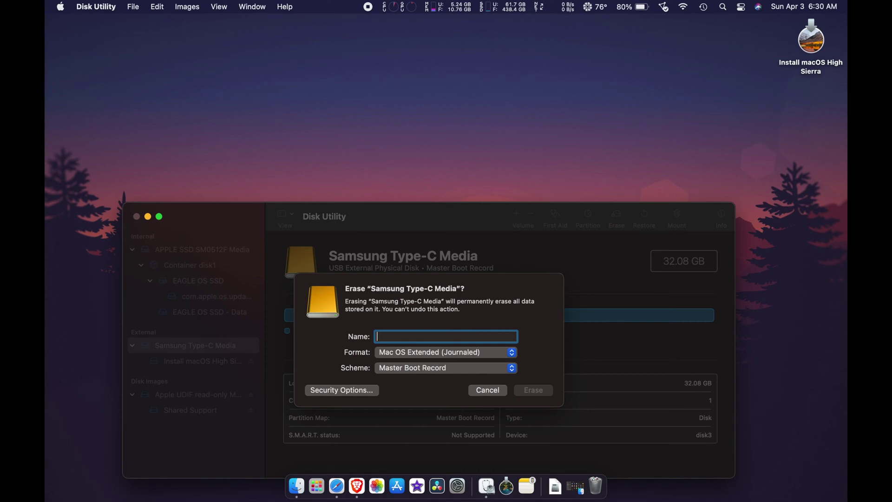
{"action": "type", "text": "U"}
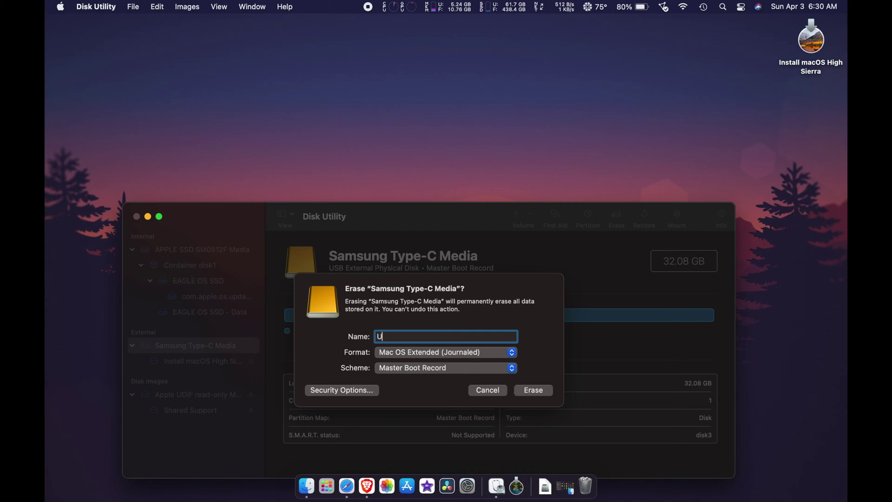
{"action": "type", "text": "SB"}
{"action": "left_click", "coordinate": [435, 357]}
{"action": "left_click", "coordinate": [434, 356]}
{"action": "left_click", "coordinate": [537, 391]}
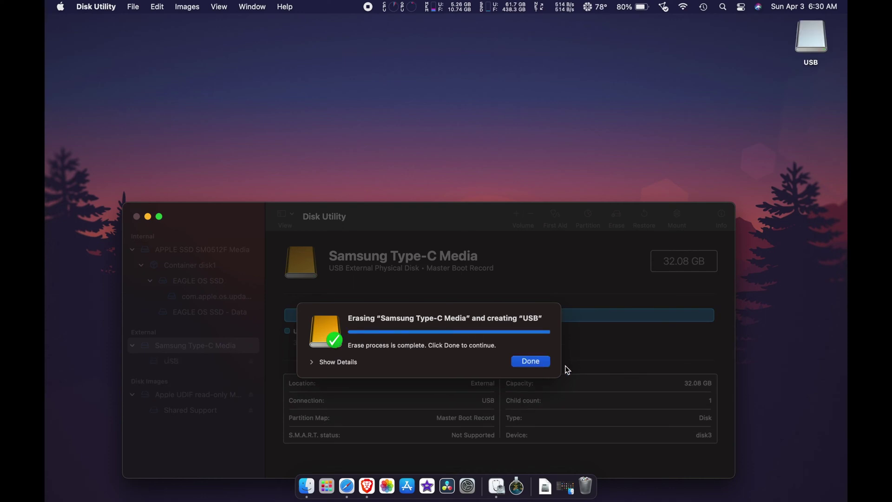
{"action": "left_click", "coordinate": [531, 362]}
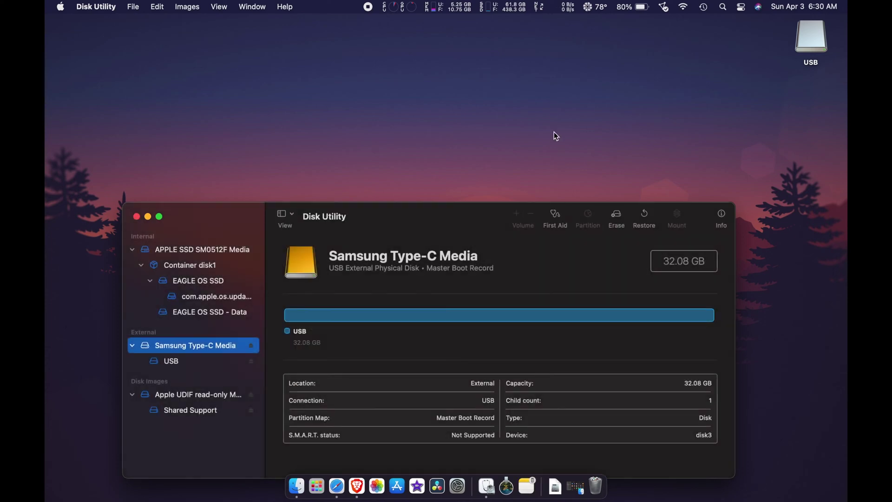
{"action": "left_click", "coordinate": [296, 486]}
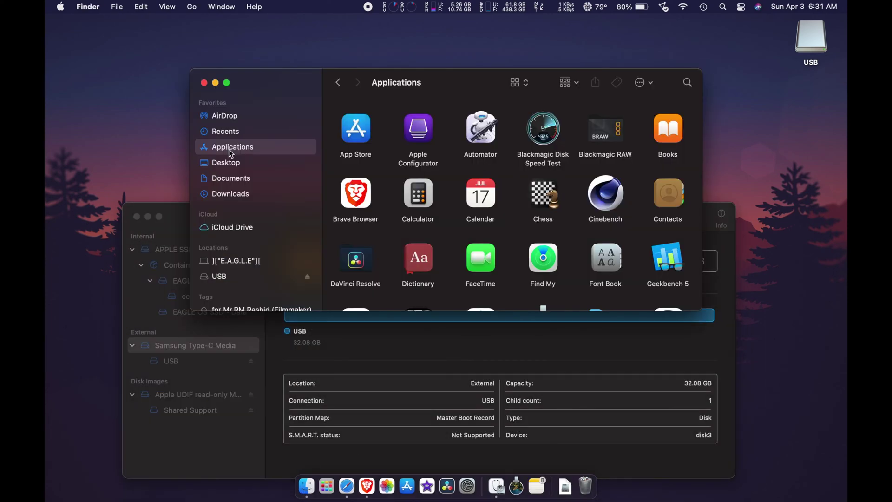
Open the Install macOS Big Sur package's Contents/Resources folder and select createinstallmedia
{"action": "scroll", "coordinate": [454, 185], "scroll_direction": "down", "scroll_amount": 5}
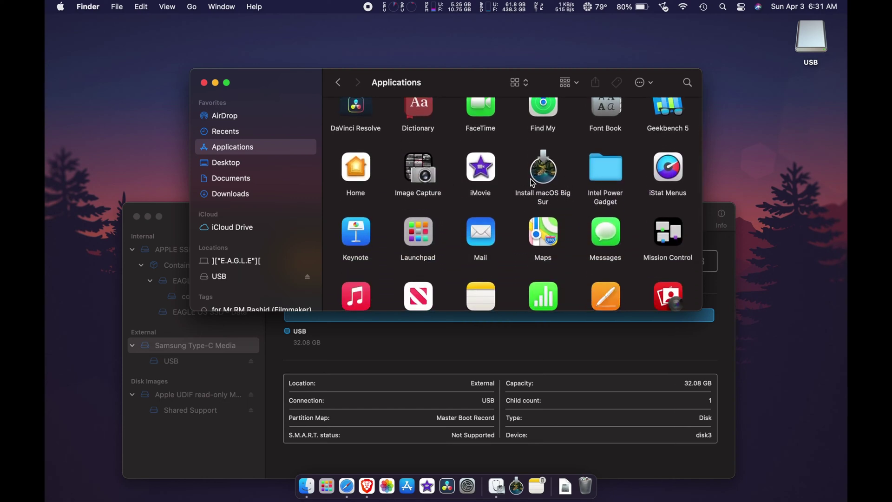
{"action": "right_click", "coordinate": [549, 172]}
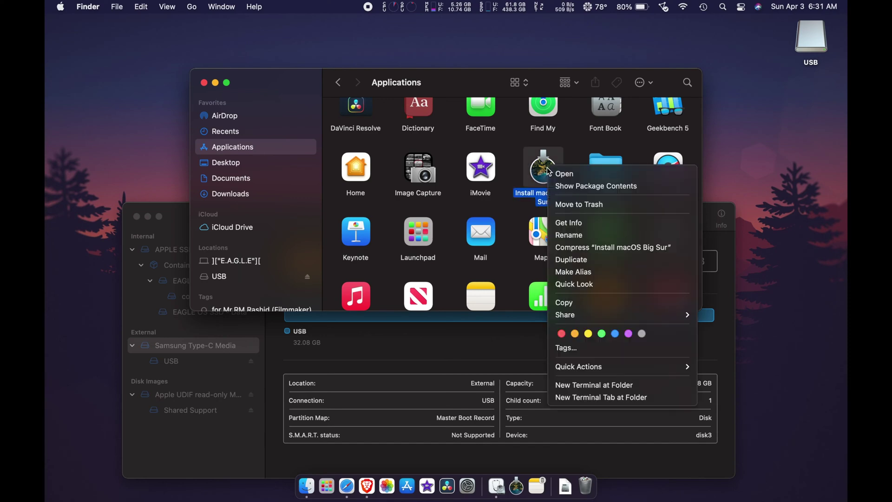
{"action": "left_click", "coordinate": [615, 188]}
{"action": "double_click", "coordinate": [361, 134]}
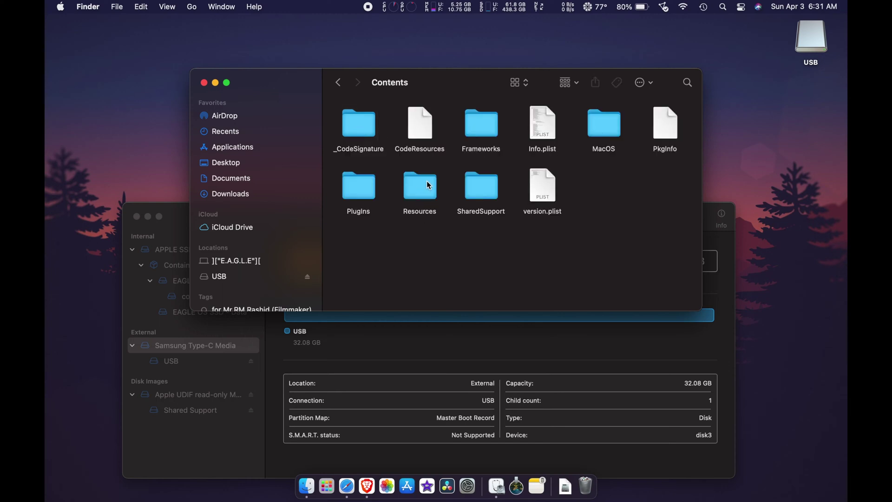
{"action": "double_click", "coordinate": [430, 186]}
{"action": "scroll", "coordinate": [428, 185], "scroll_direction": "down", "scroll_amount": 2}
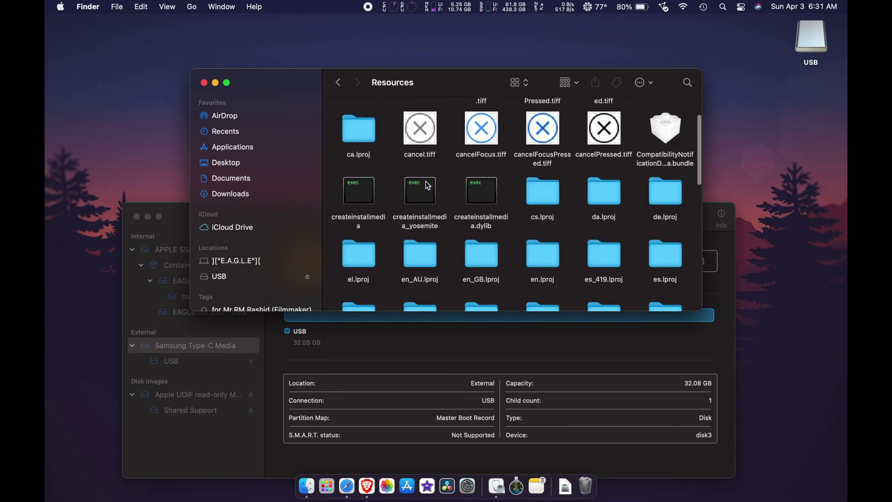
{"action": "scroll", "coordinate": [429, 186], "scroll_direction": "down", "scroll_amount": 1}
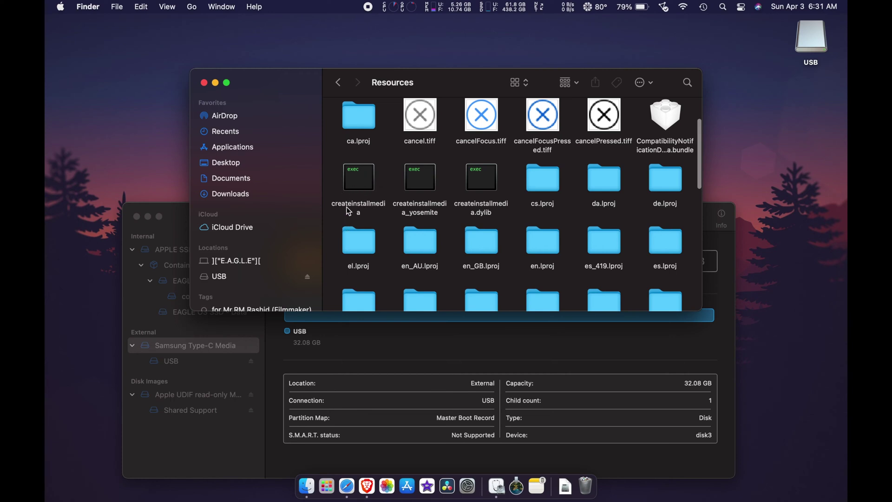
{"action": "left_click", "coordinate": [363, 180]}
{"action": "left_click_drag", "start_coordinate": [283, 83], "coordinate": [410, 184]}
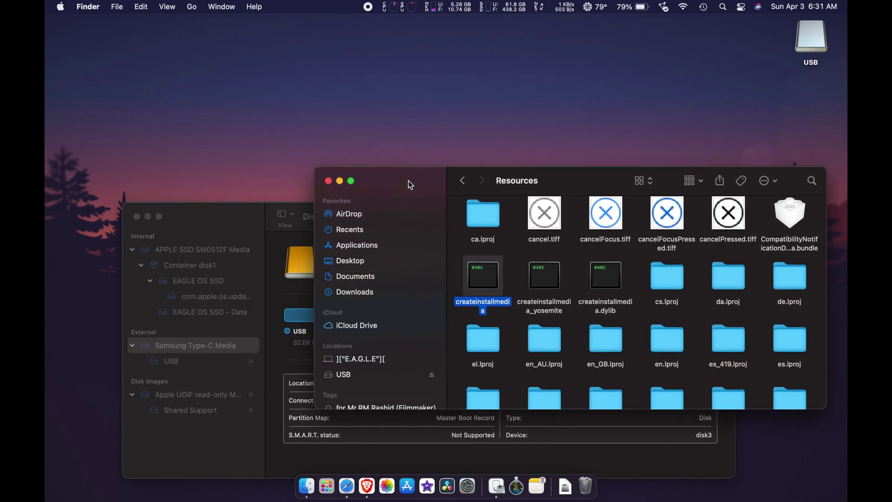
Launch Terminal from a Spotlight search for 'te'
{"action": "left_click", "coordinate": [723, 7]}
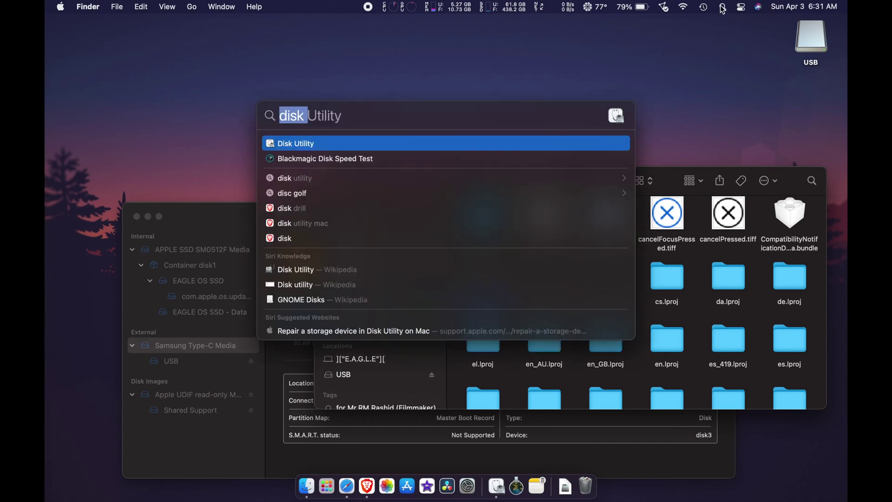
{"action": "key", "text": "BackSpace"}
{"action": "type", "text": "terminal"}
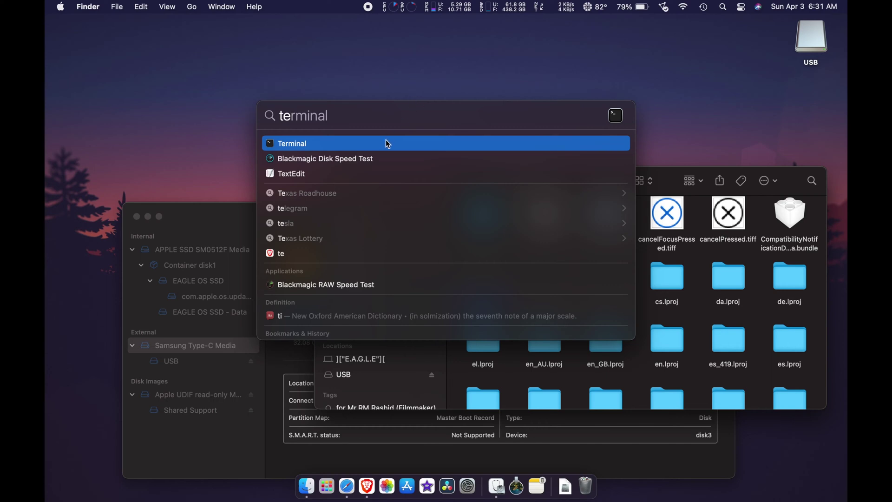
{"action": "left_click", "coordinate": [389, 144]}
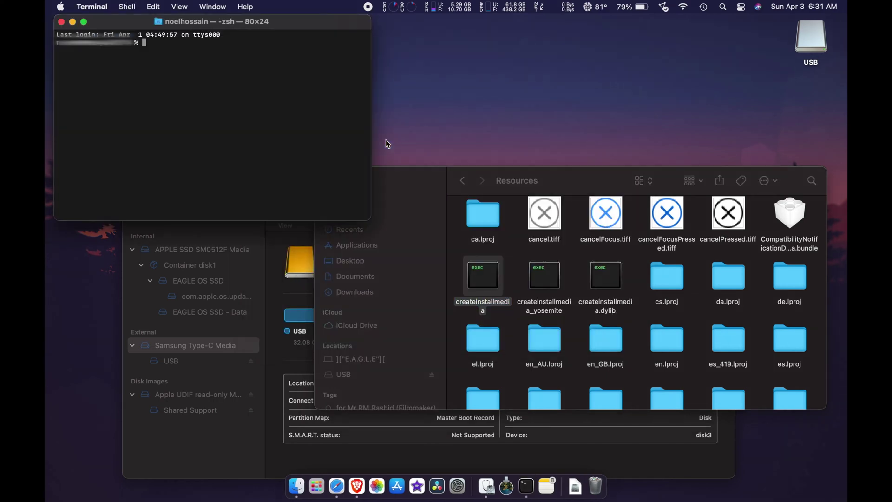
Build and run 'sudo <createinstallmedia path> --volume /Volumes/USB' by dragging in both paths
{"action": "type", "text": "sudo"}
{"action": "left_click_drag", "start_coordinate": [496, 283], "coordinate": [250, 63]}
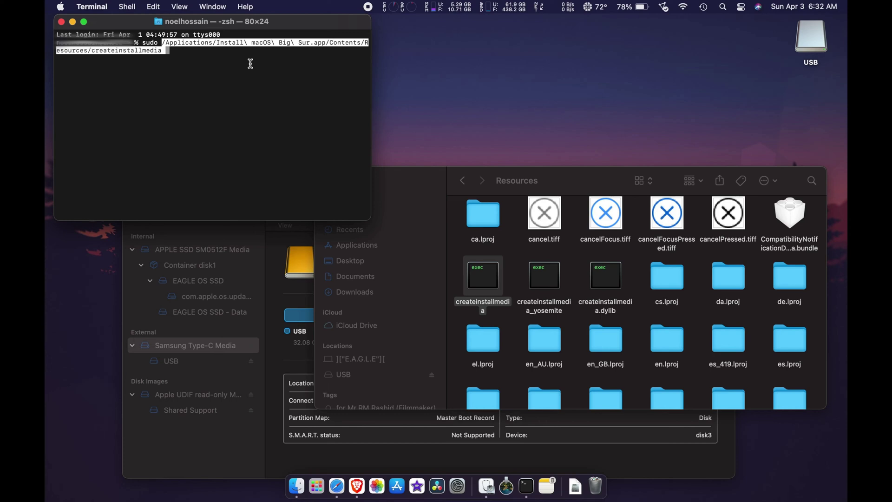
{"action": "type", "text": "--"}
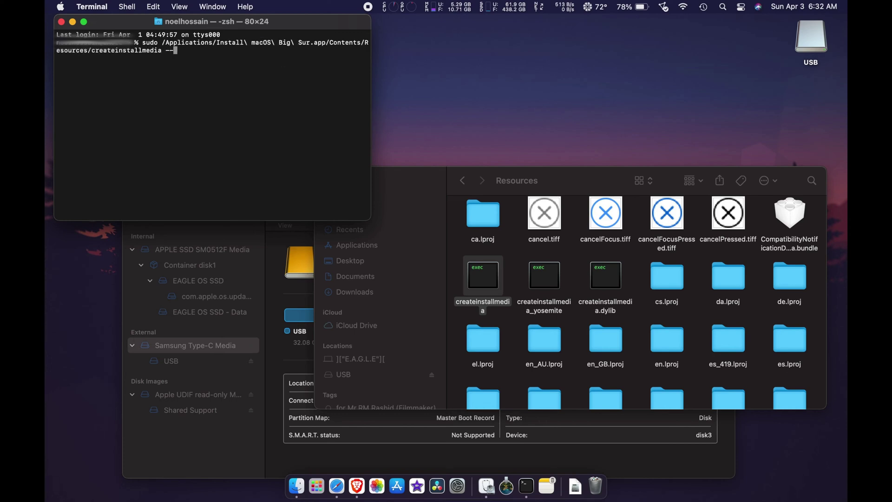
{"action": "type", "text": "volume"}
{"action": "left_click", "coordinate": [812, 37]}
{"action": "left_click_drag", "start_coordinate": [812, 37], "coordinate": [294, 106]}
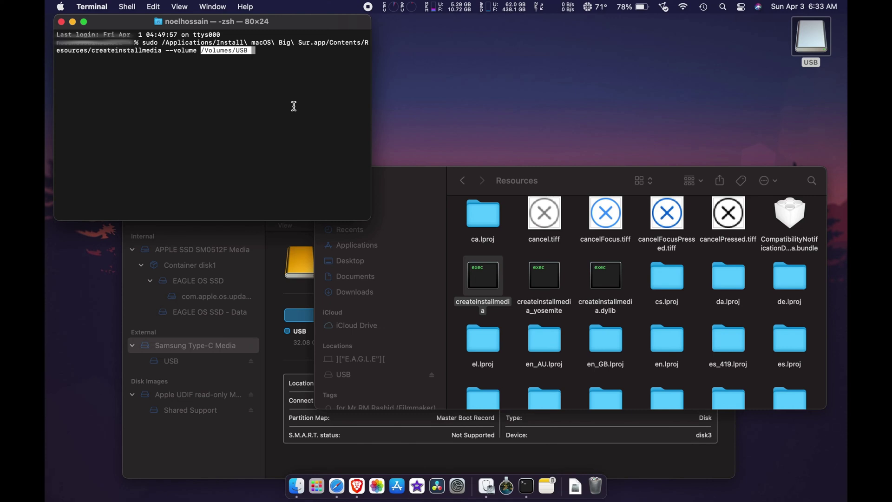
{"action": "key", "text": "Return"}
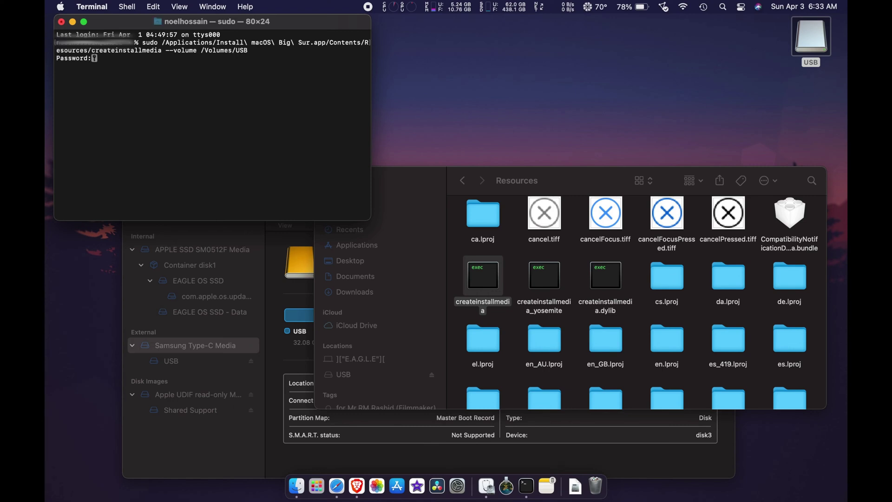
Enter the administrator password and answer y to erase the USB volume
{"action": "key", "text": "Return"}
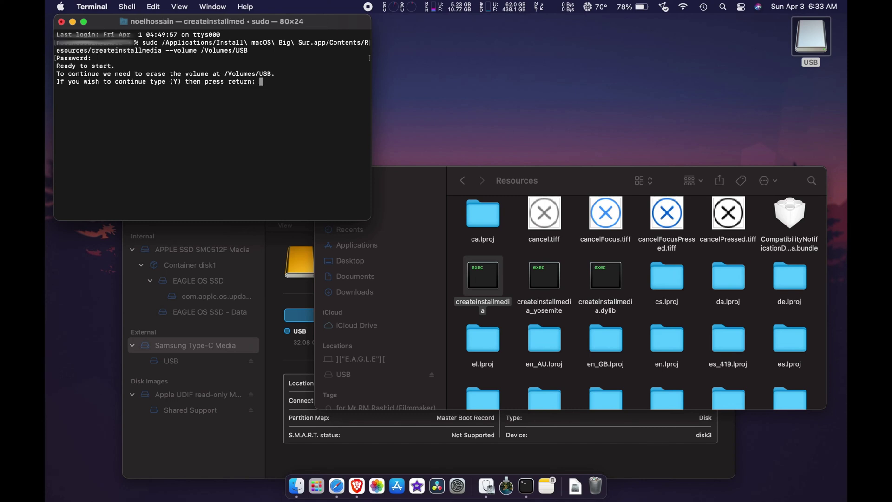
{"action": "type", "text": "y"}
{"action": "key", "text": "Return"}
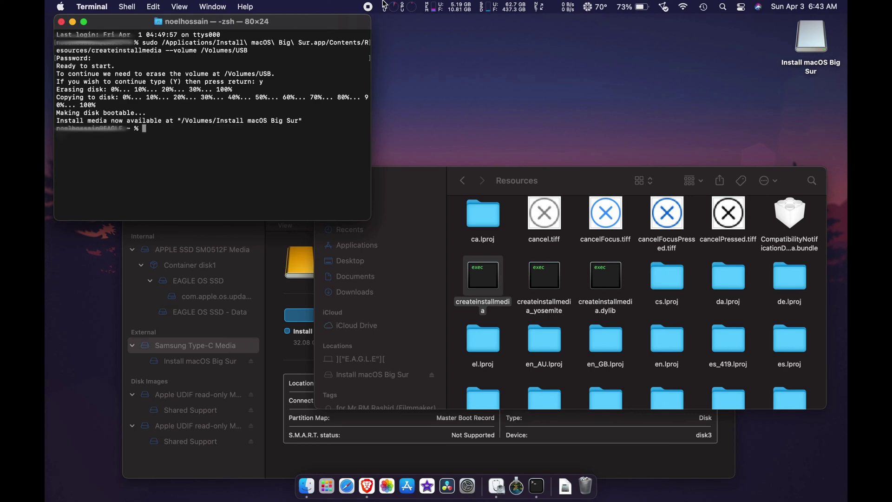
Close the Terminal, Resources and Disk Utility windows and quit Terminal from the Dock
{"action": "left_click", "coordinate": [61, 22]}
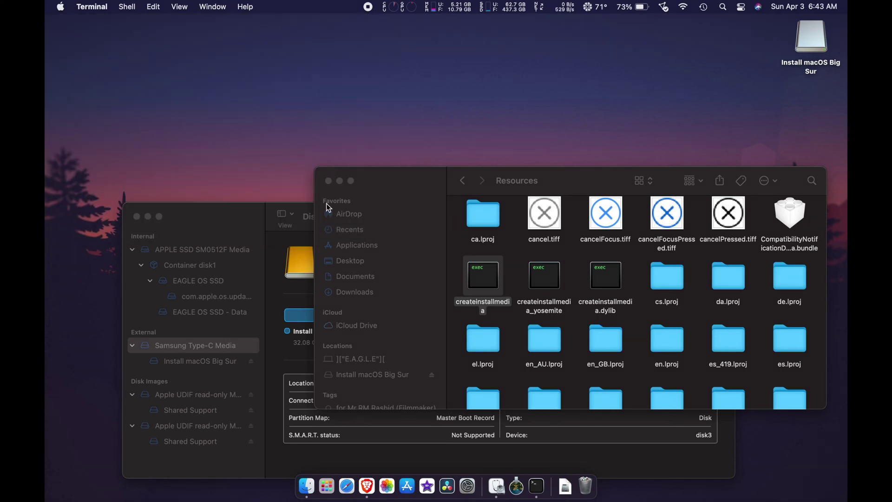
{"action": "left_click", "coordinate": [328, 181]}
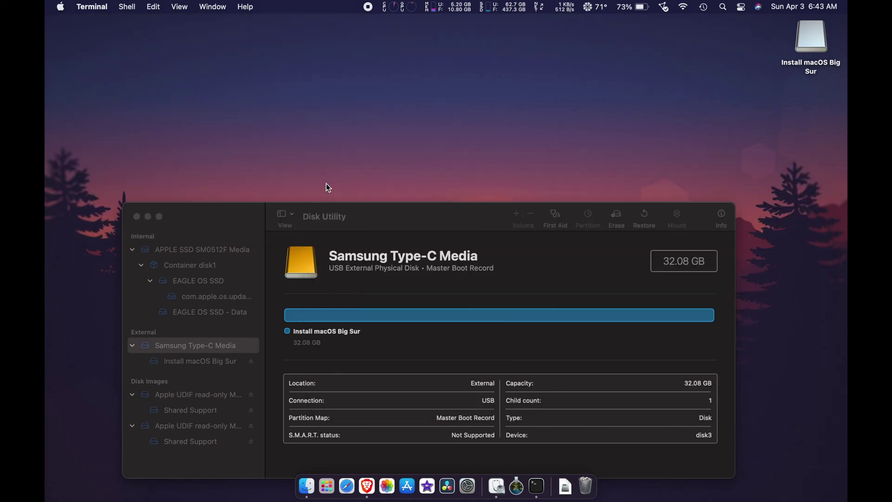
{"action": "left_click", "coordinate": [136, 217]}
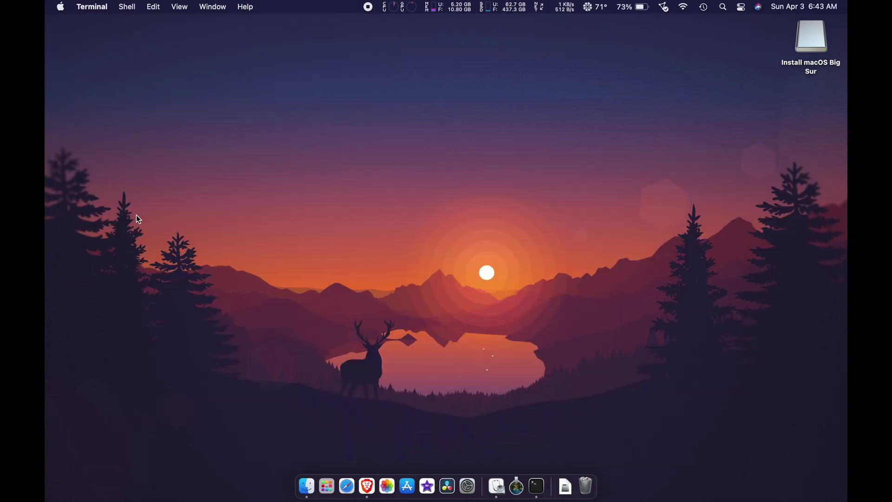
{"action": "right_click", "coordinate": [537, 488]}
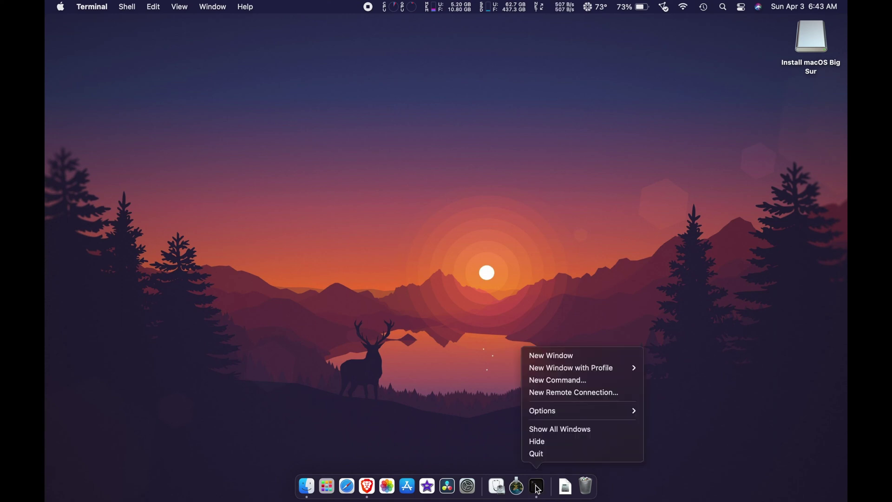
{"action": "left_click", "coordinate": [553, 453]}
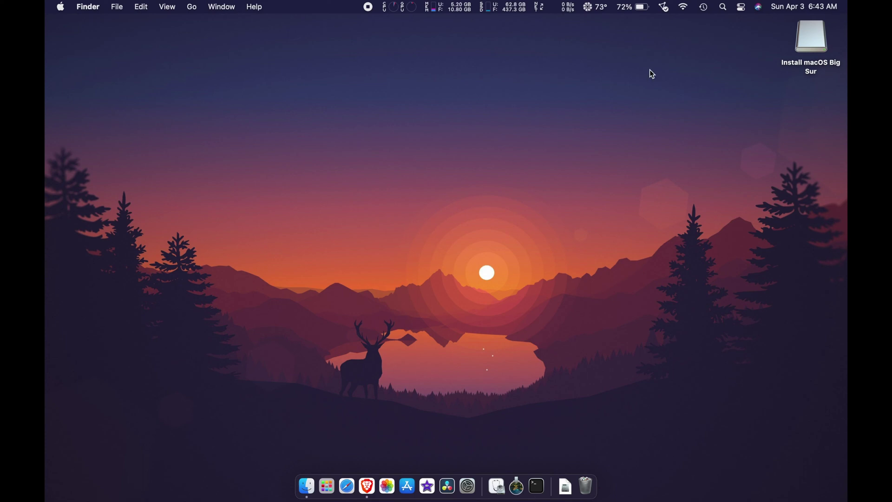
{"action": "left_click", "coordinate": [816, 45]}
Show Get Info for the Install macOS Big Sur drive, then open it and select the installer app
{"action": "right_click", "coordinate": [816, 44]}
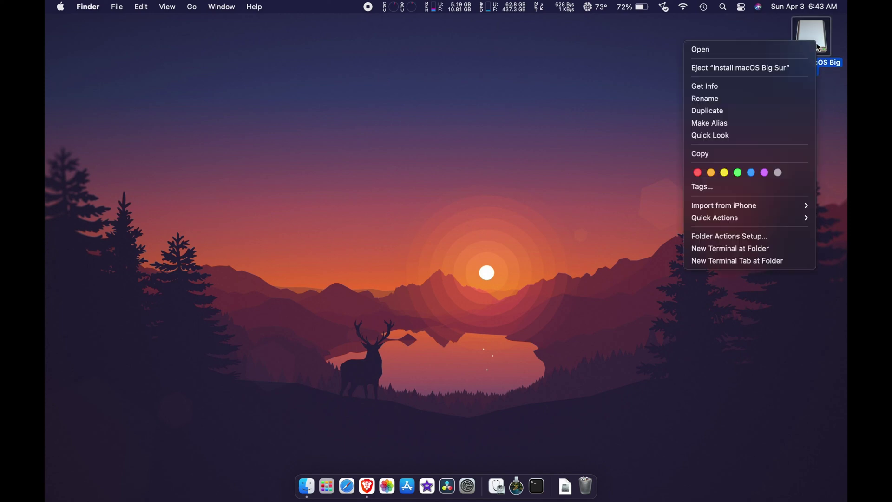
{"action": "left_click", "coordinate": [783, 86]}
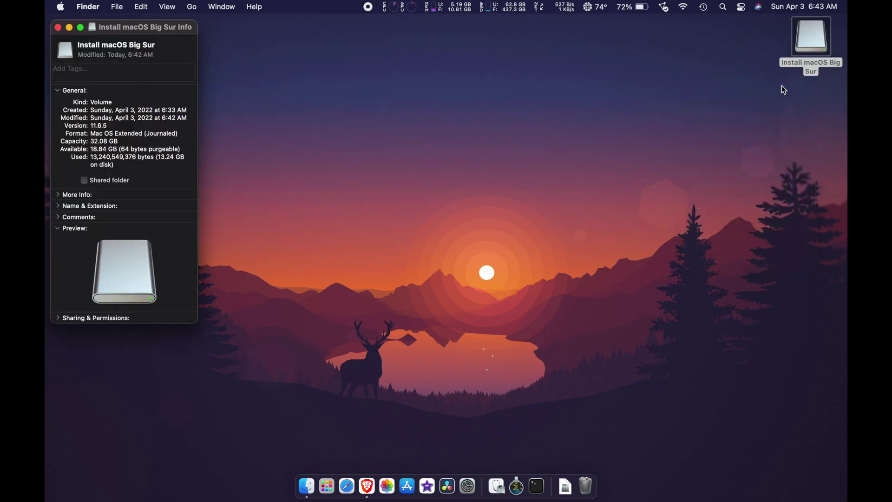
{"action": "right_click", "coordinate": [814, 48]}
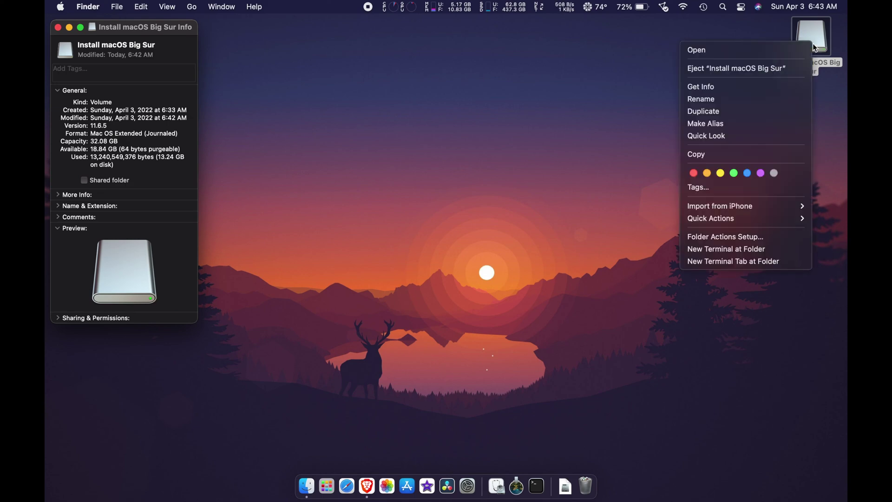
{"action": "left_click", "coordinate": [754, 50]}
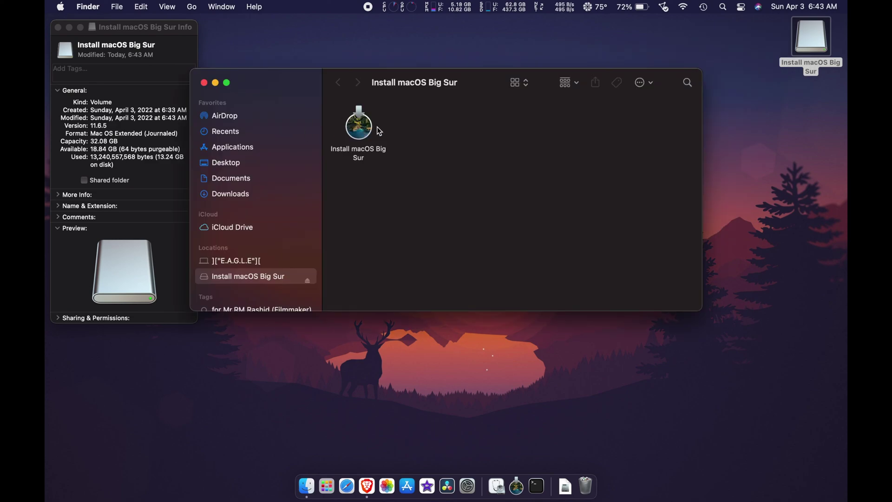
{"action": "left_click", "coordinate": [361, 131]}
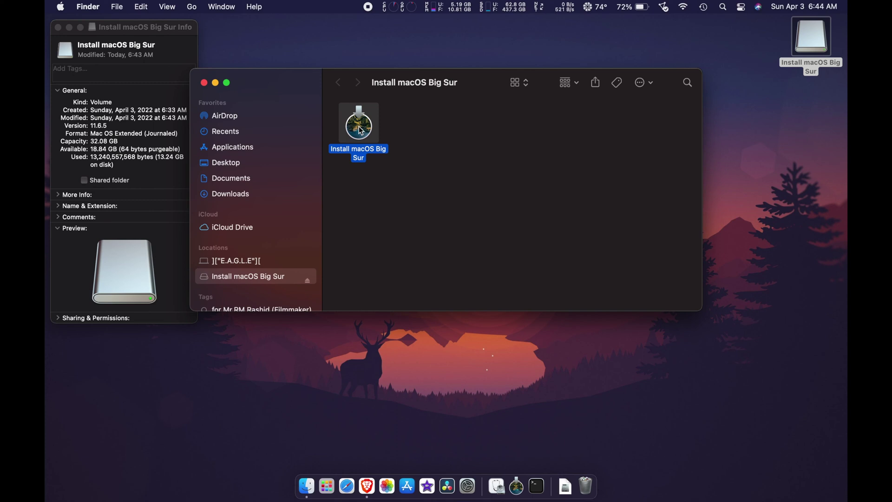
Paste the installer app's icon onto the drive's icon in its Info panel
{"action": "right_click", "coordinate": [361, 131]}
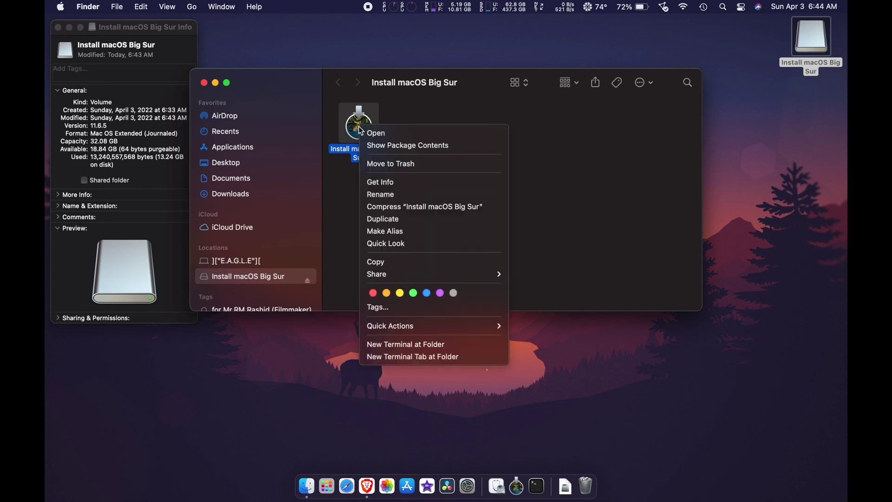
{"action": "left_click", "coordinate": [392, 183]}
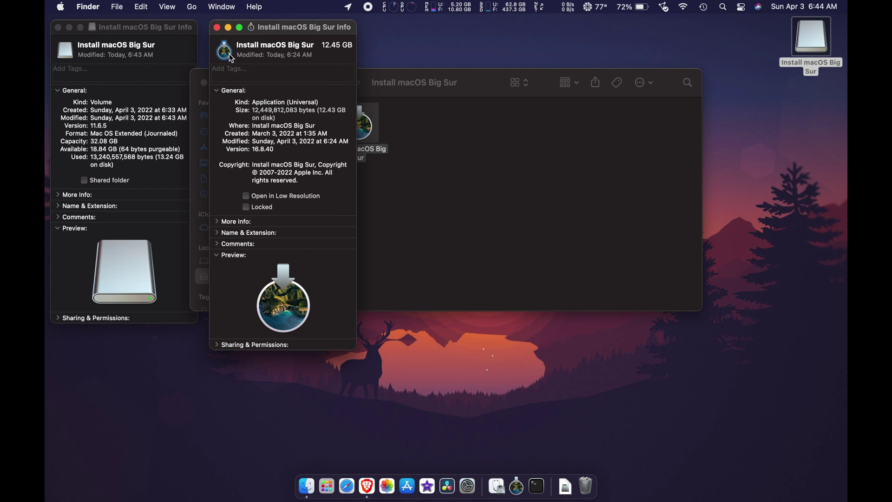
{"action": "left_click", "coordinate": [68, 51]}
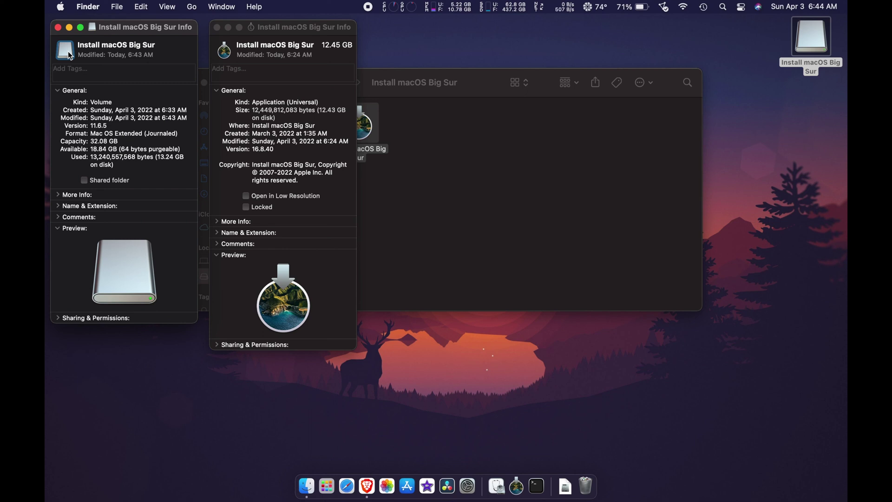
{"action": "key", "text": "super+v"}
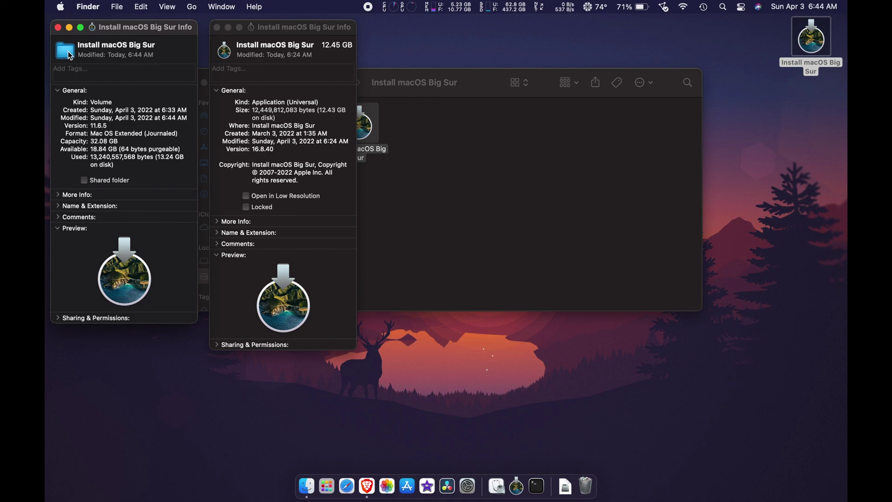
Close both Info panels and the drive's Finder window, then deselect the desktop
{"action": "left_click", "coordinate": [59, 27]}
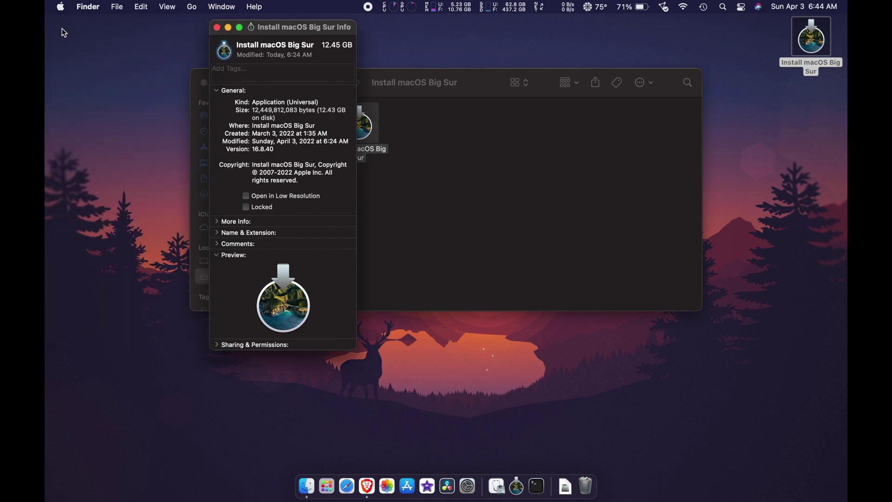
{"action": "left_click", "coordinate": [215, 29]}
{"action": "left_click", "coordinate": [204, 83]}
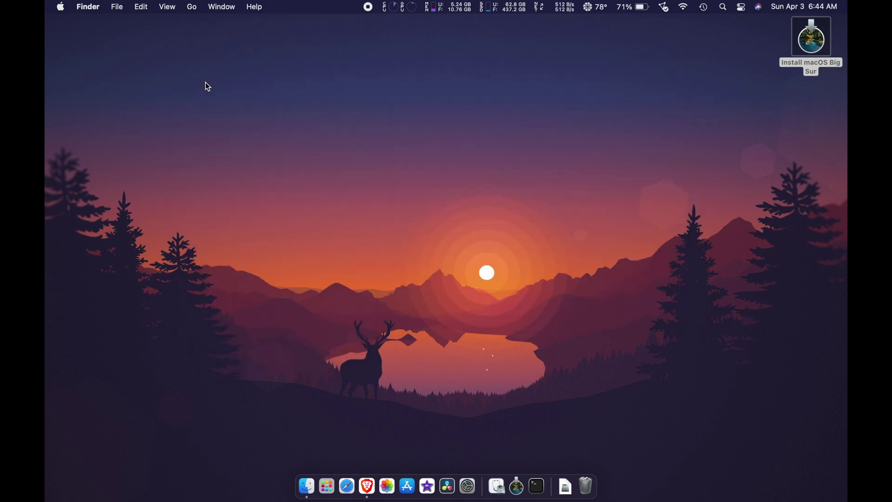
{"action": "left_click", "coordinate": [436, 228]}
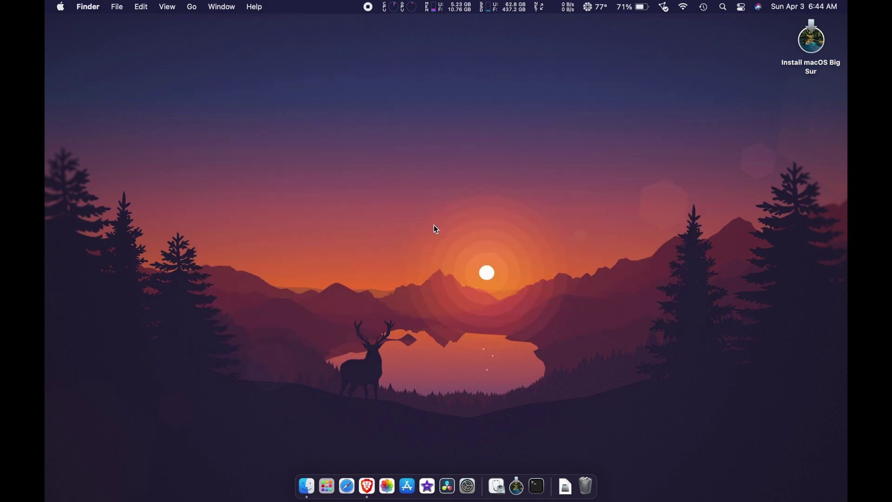